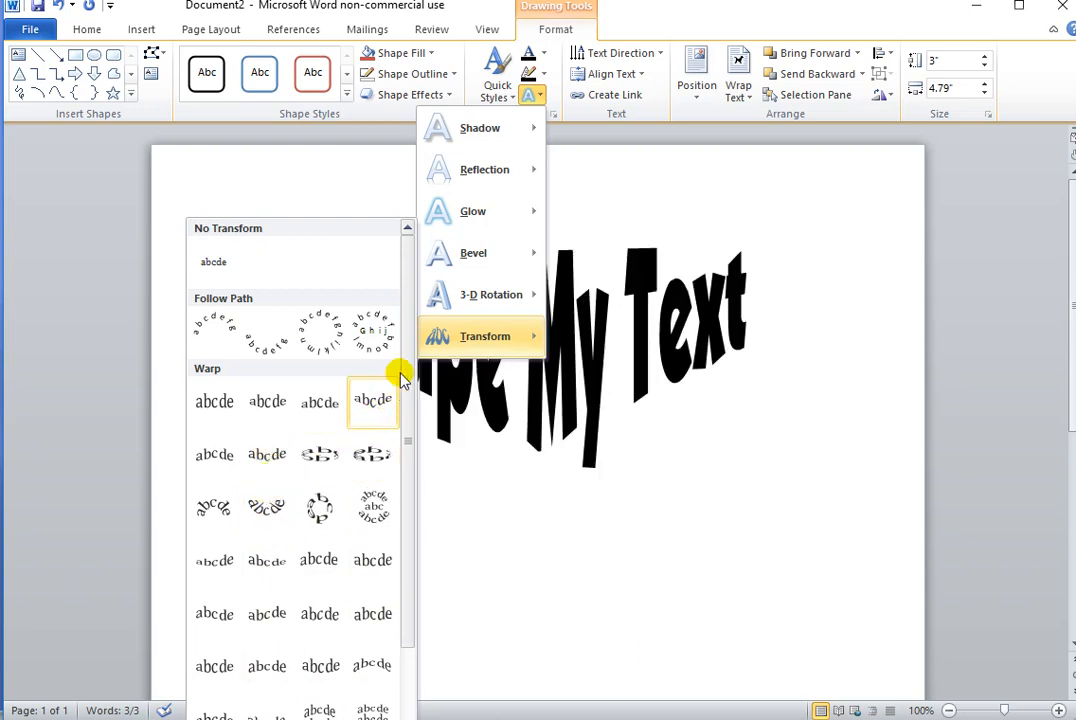
Step: Apply an arched warp transform to the Shape My Text WordArt, and replace it with the triangular warp that peaks in the middle
drag(413, 355, 405, 453)
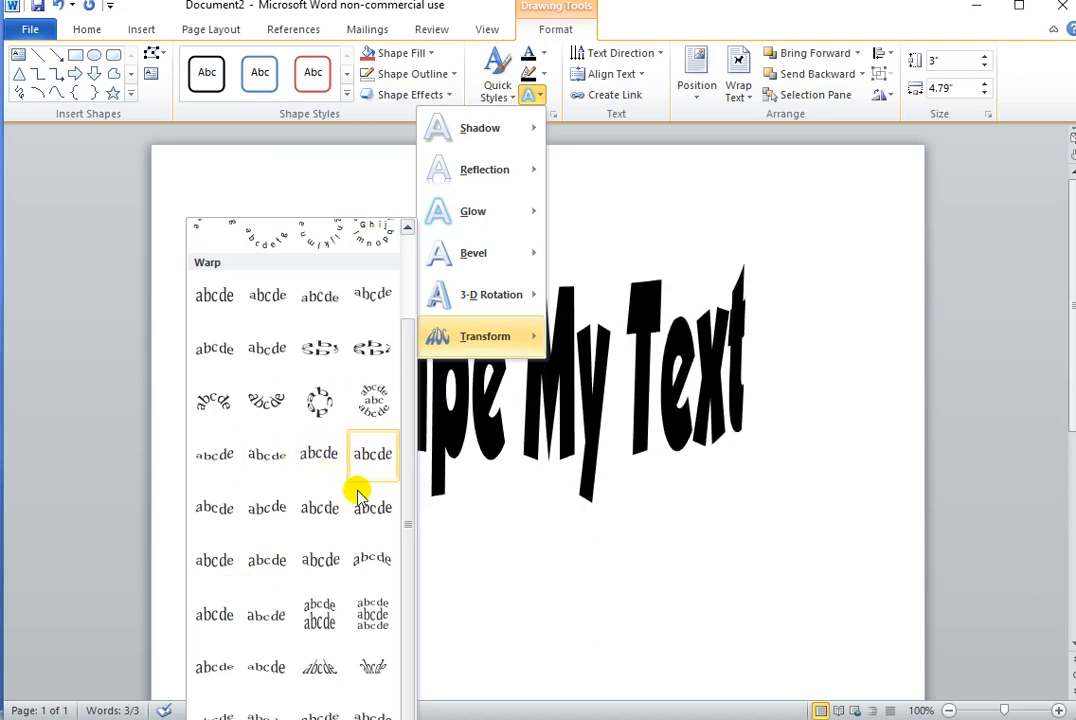
click(360, 570)
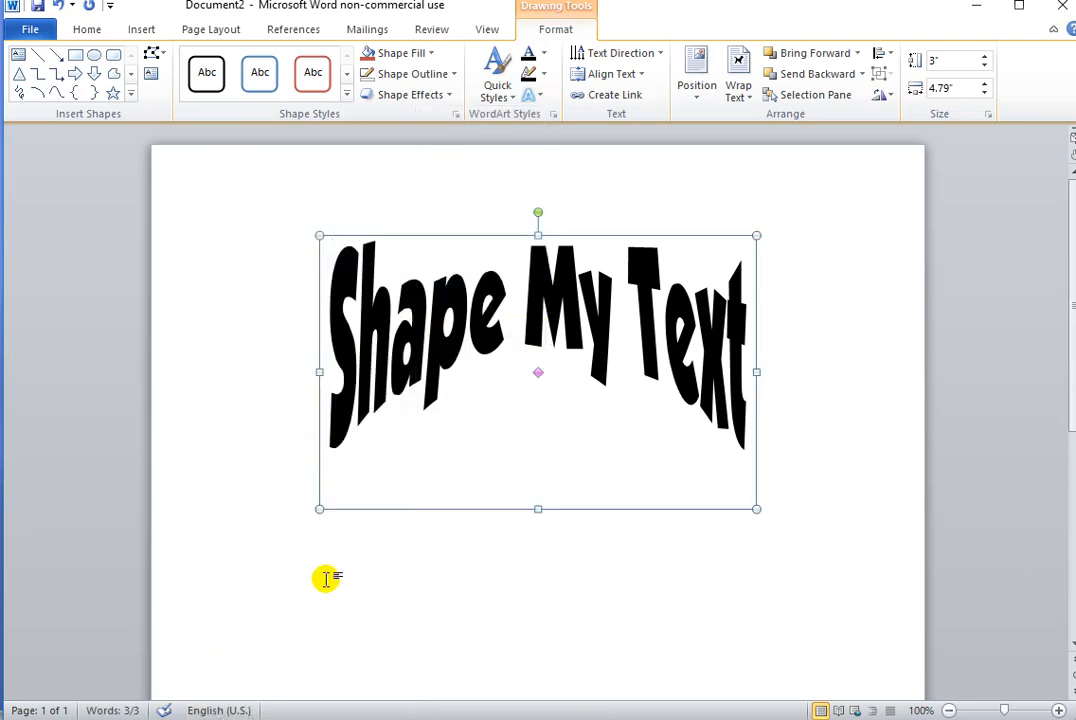
click(535, 96)
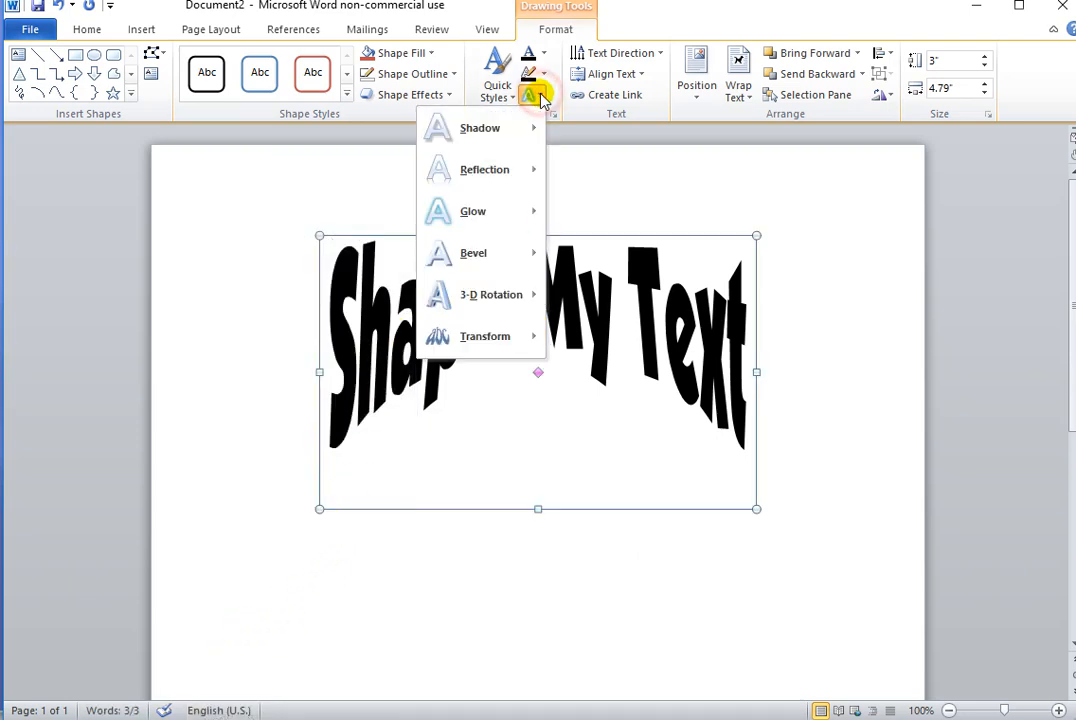
mouse_move(485, 336)
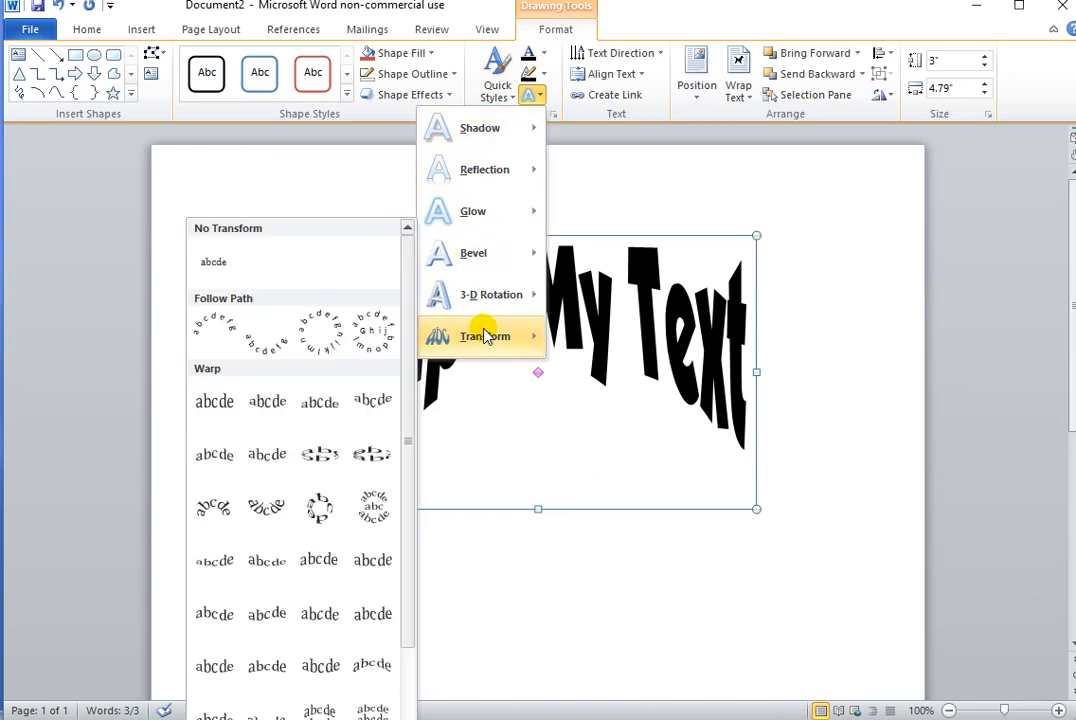
click(313, 403)
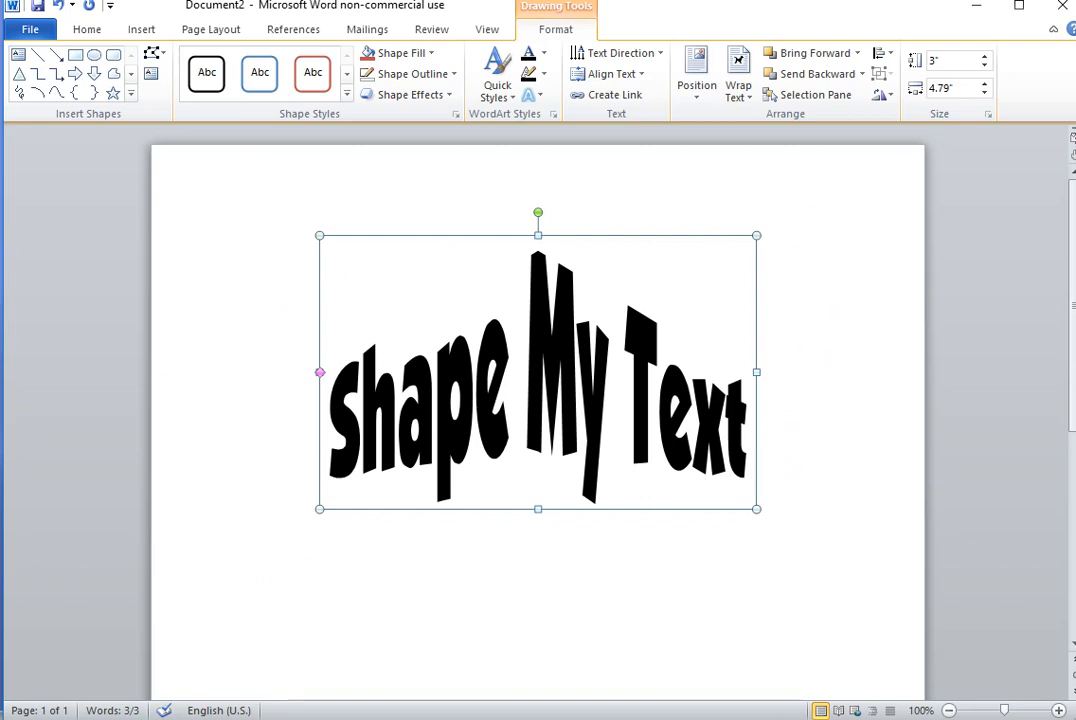
Step: Copy the warped Shape My Text WordArt and paste it onto the blank canvas in Paint
click(72, 30)
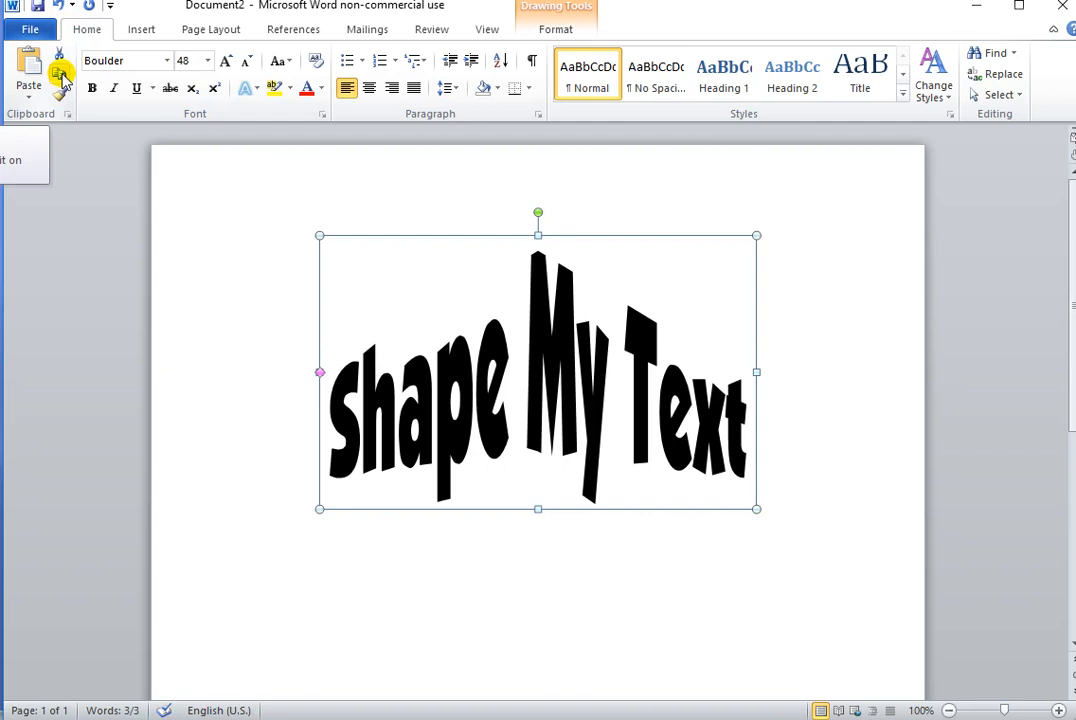
click(62, 76)
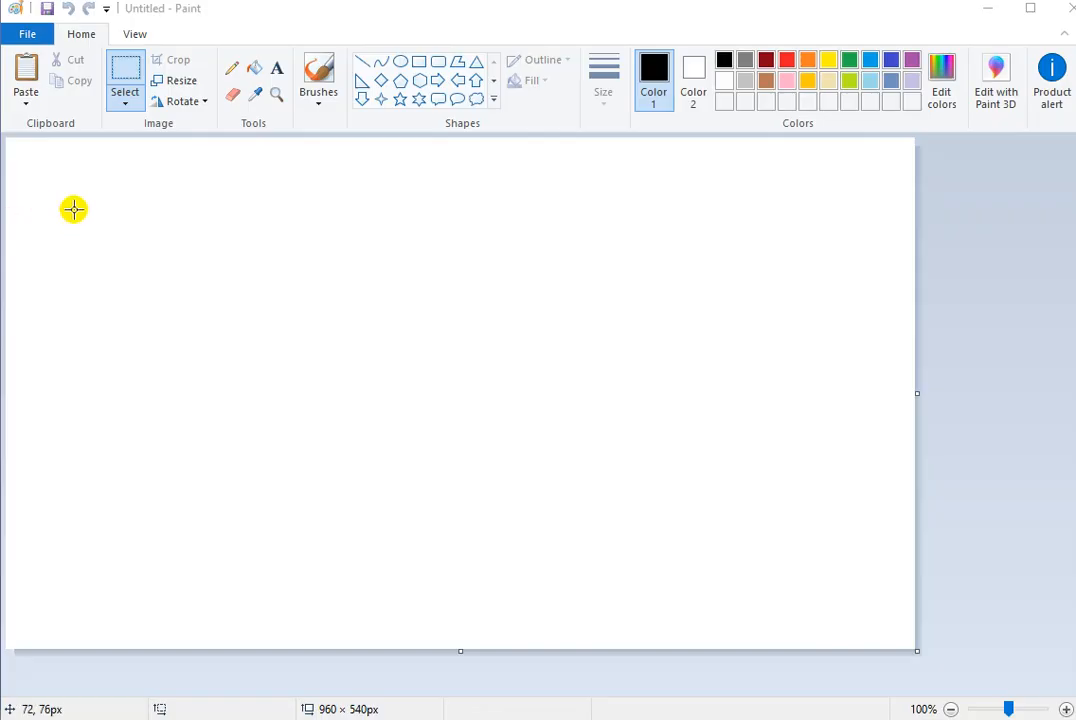
click(25, 75)
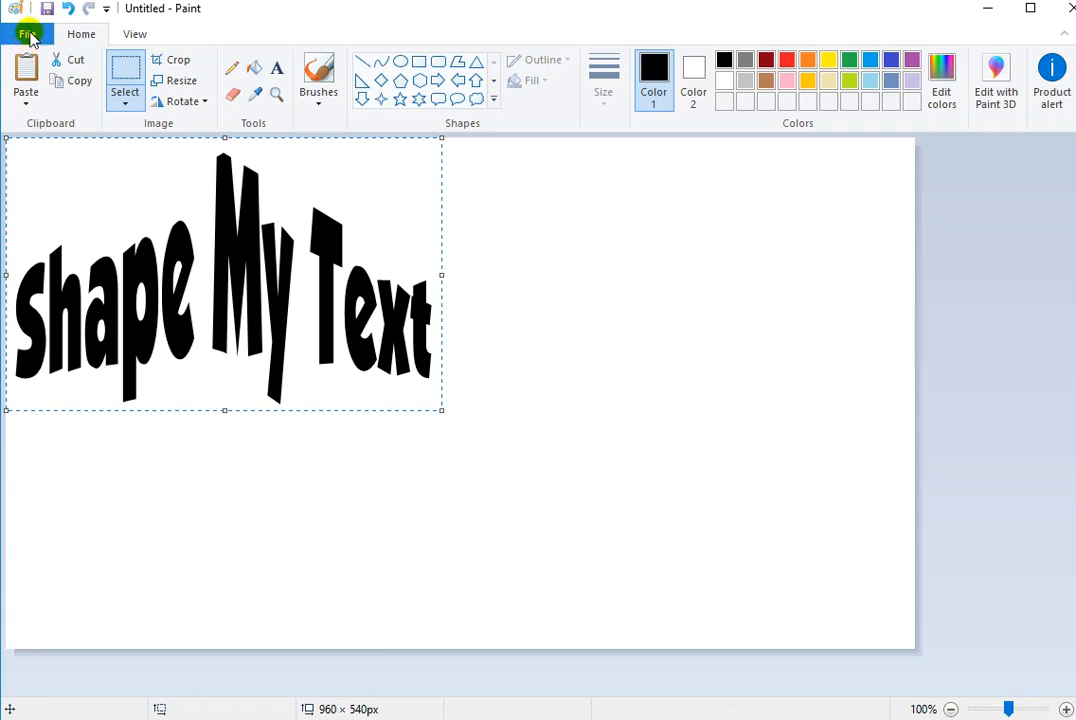
click(28, 34)
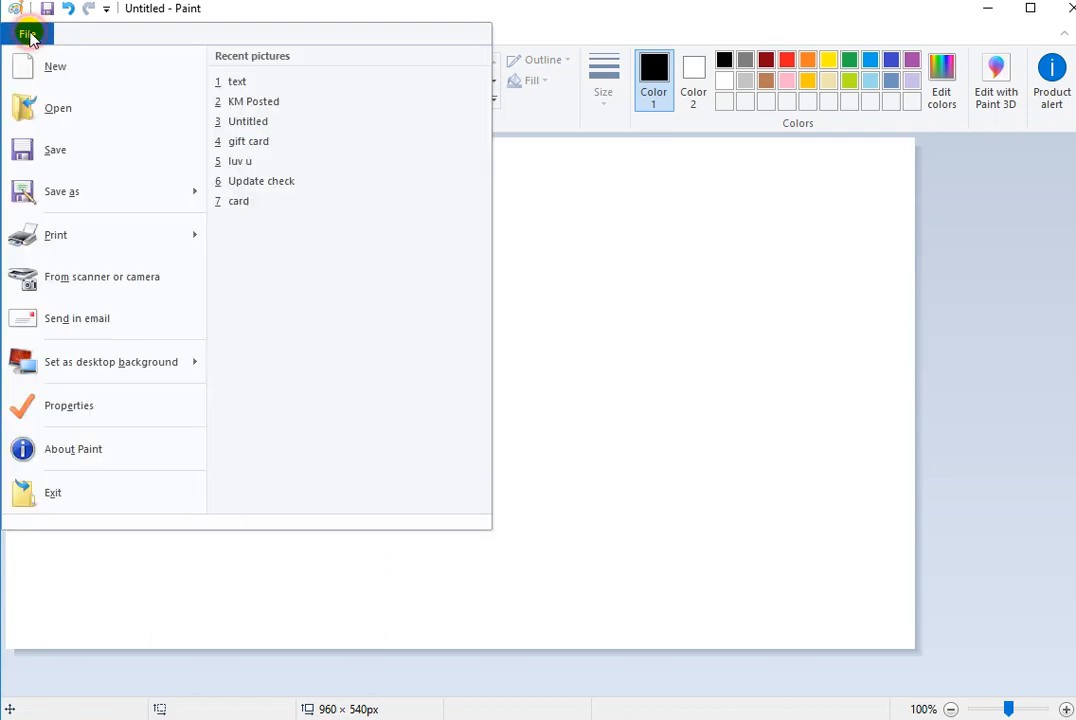
click(30, 193)
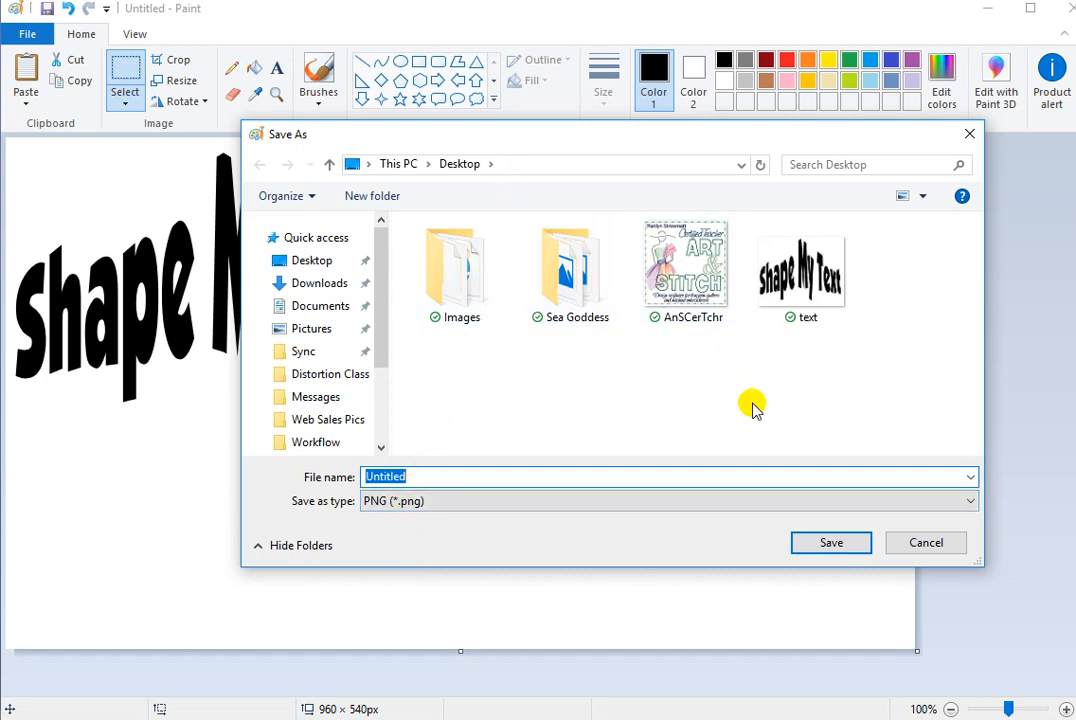
click(927, 543)
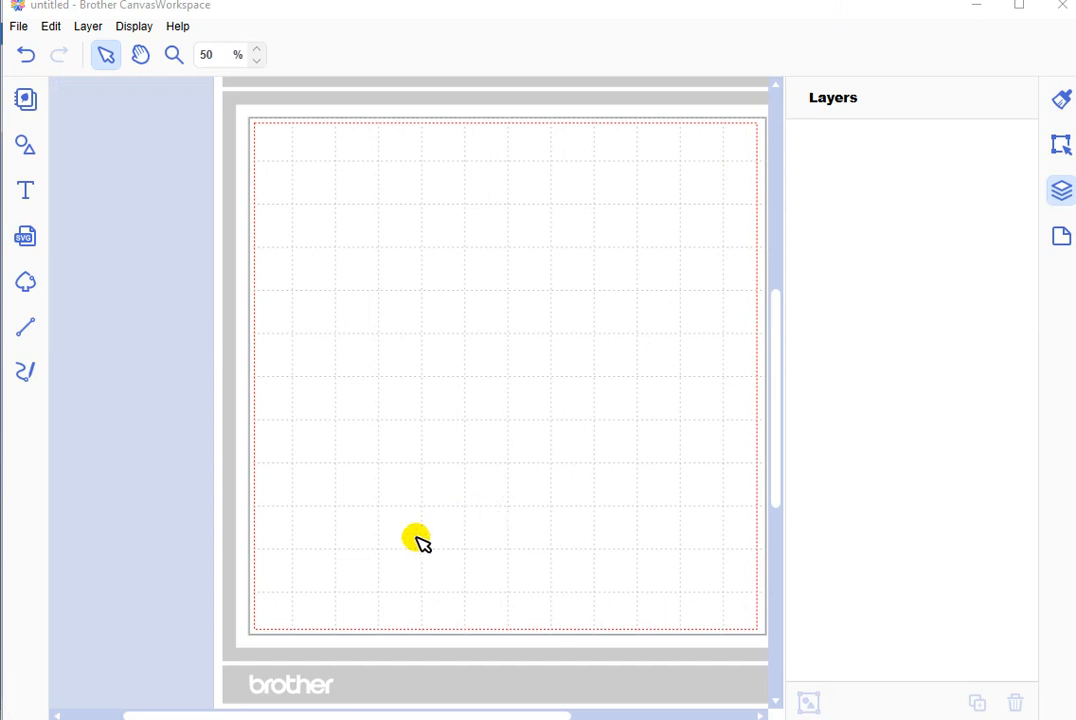
Step: Switch to Brother CanvasWorkspace and load the text image from the Desktop for image tracing from the computer
click(27, 282)
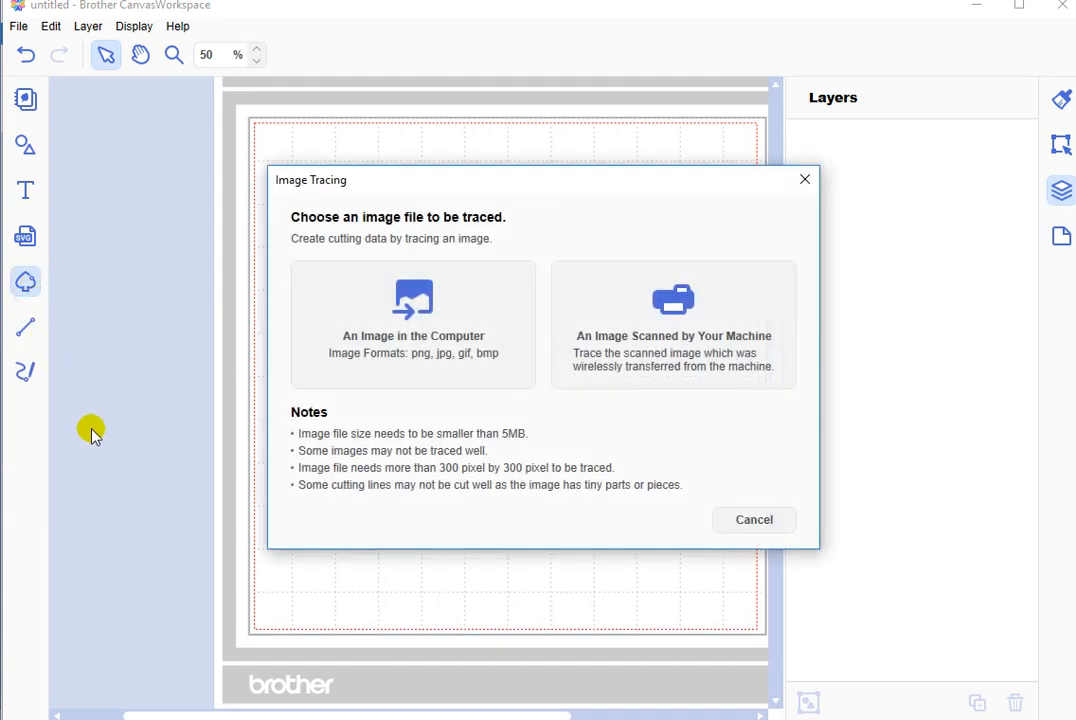
click(399, 310)
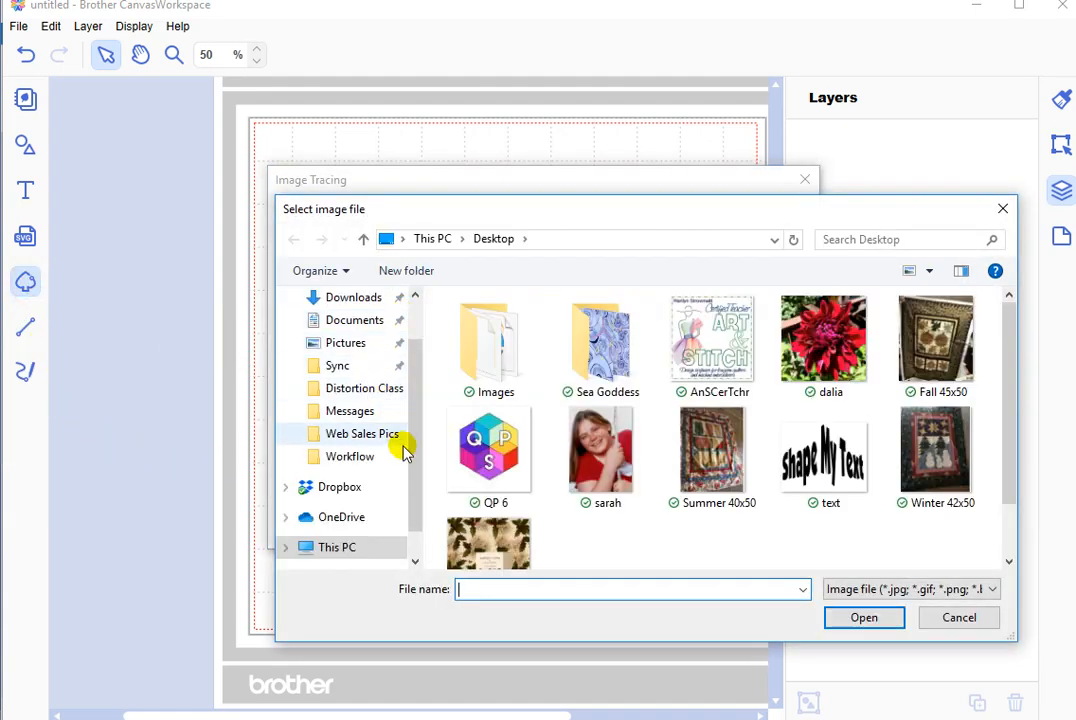
click(822, 470)
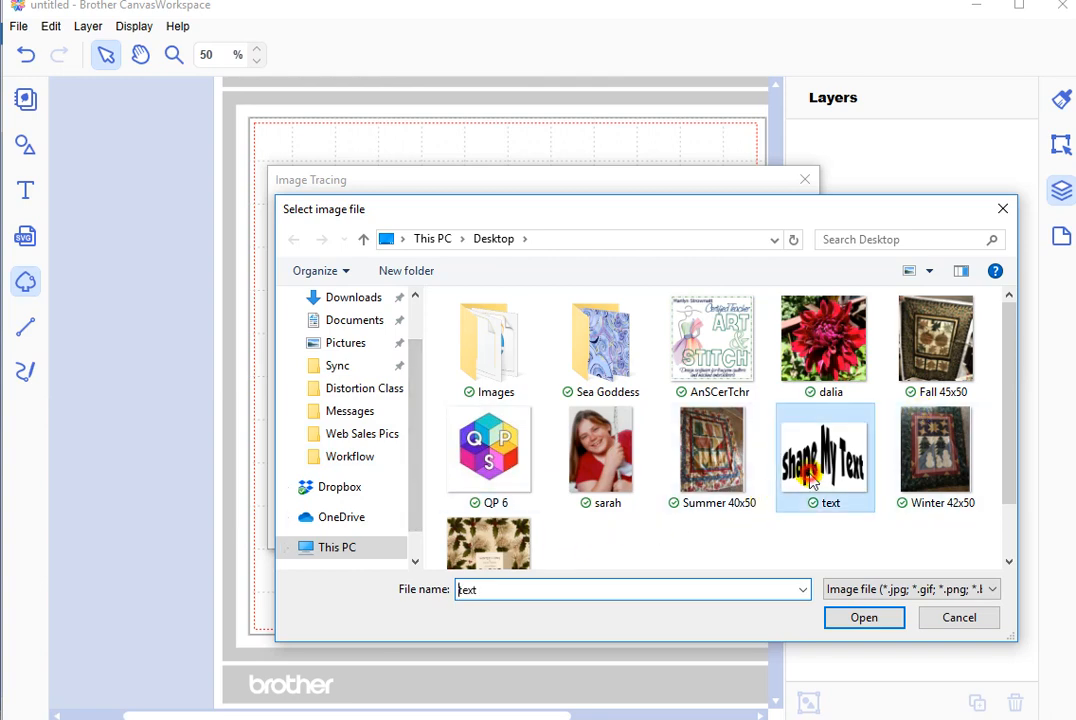
click(861, 618)
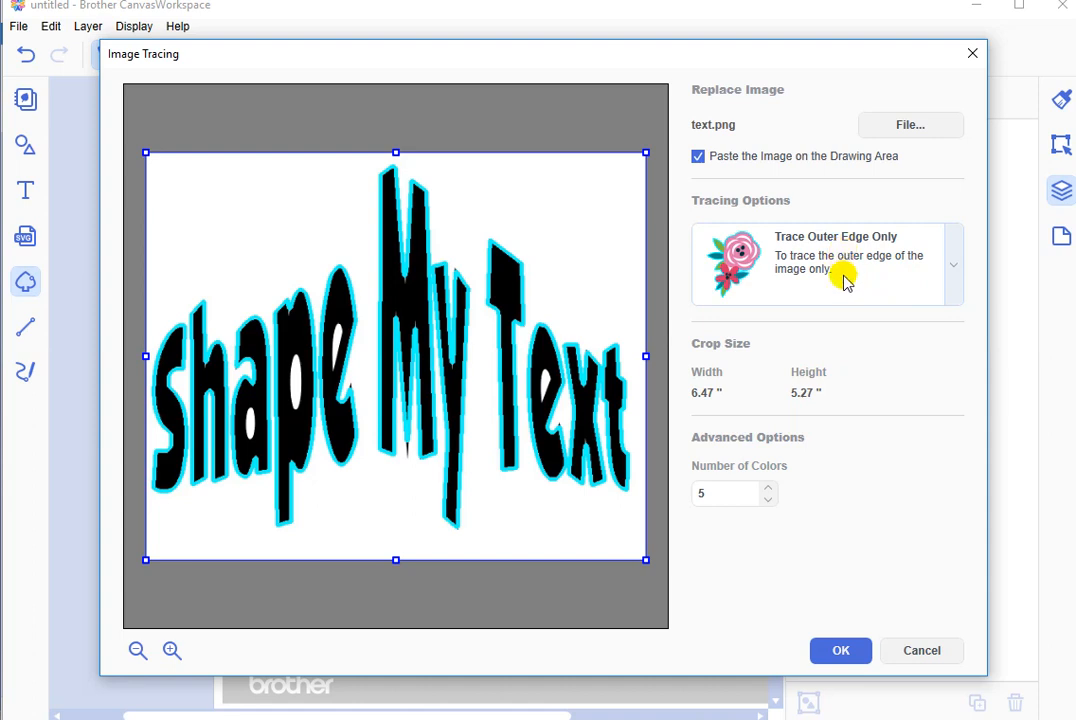
Step: Trace the loaded text image with the Trace Areas by Color option and place the result on the mat
click(955, 281)
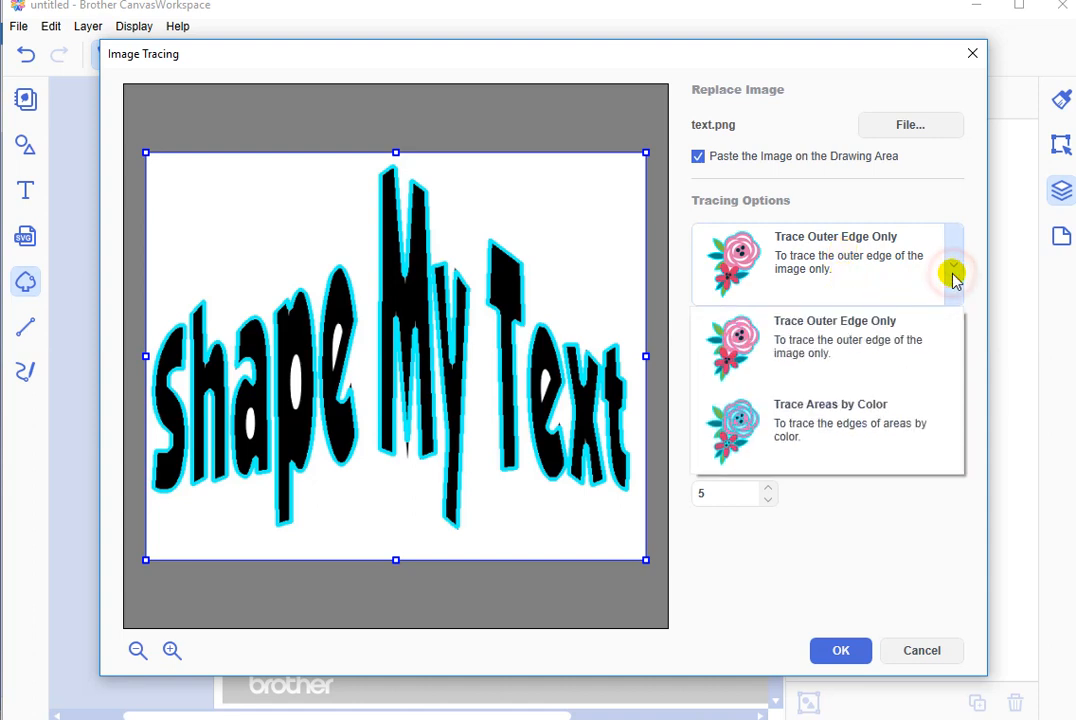
click(877, 437)
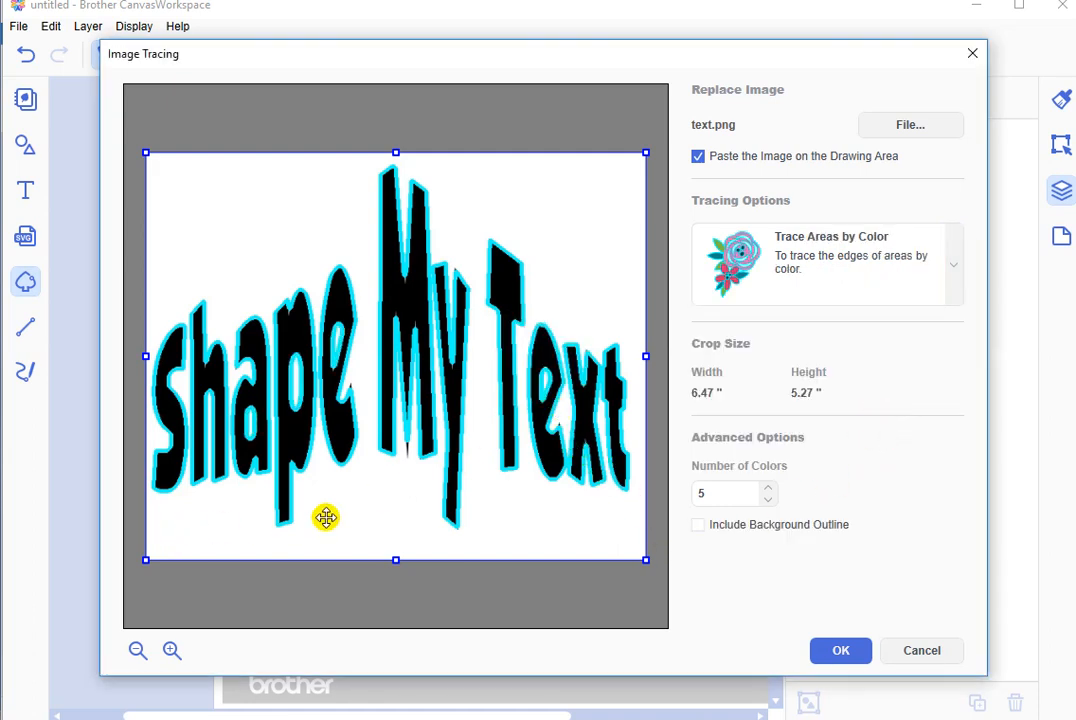
click(854, 657)
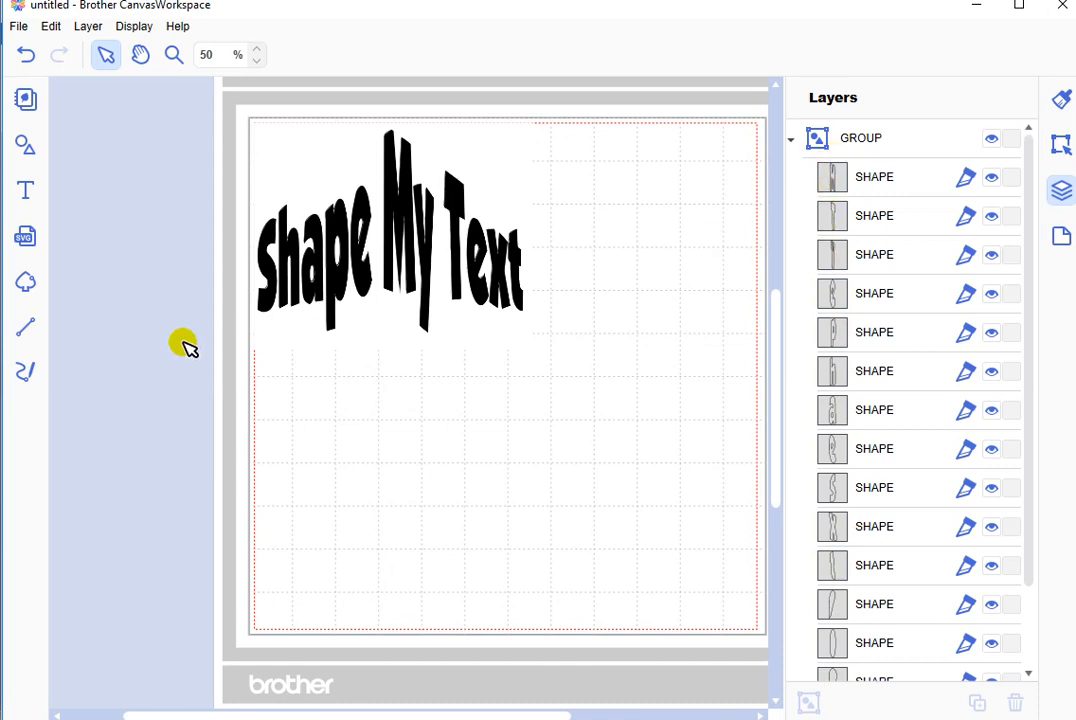
Step: Ungroup the traced letter shapes from the source image and clear the selection
click(319, 278)
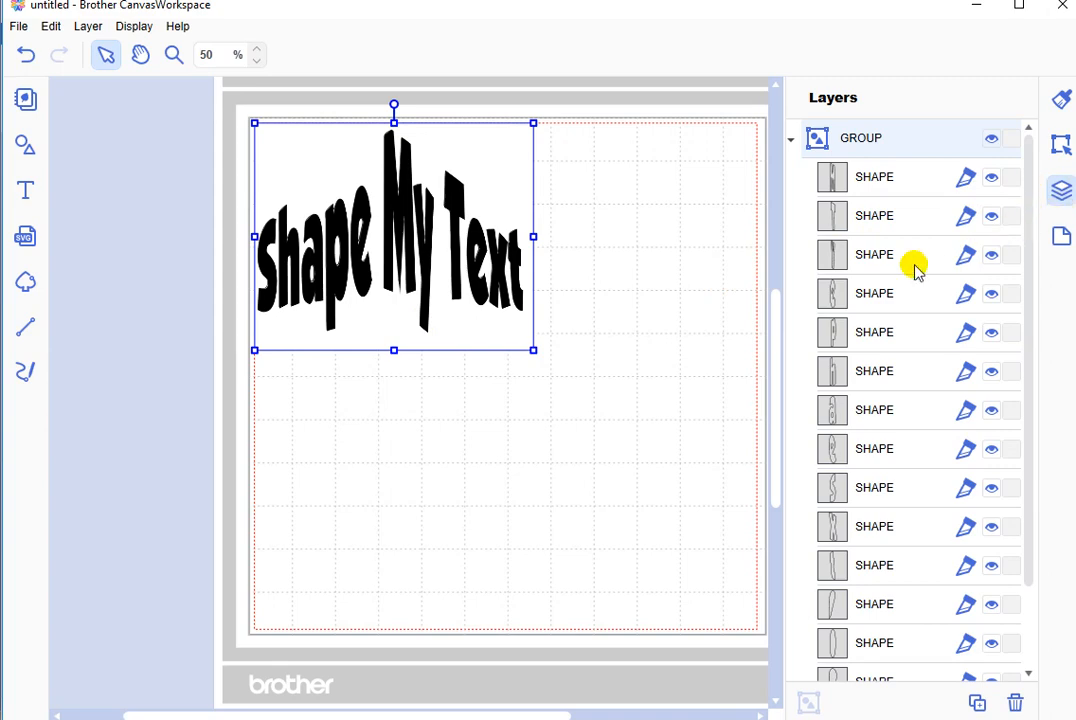
click(89, 30)
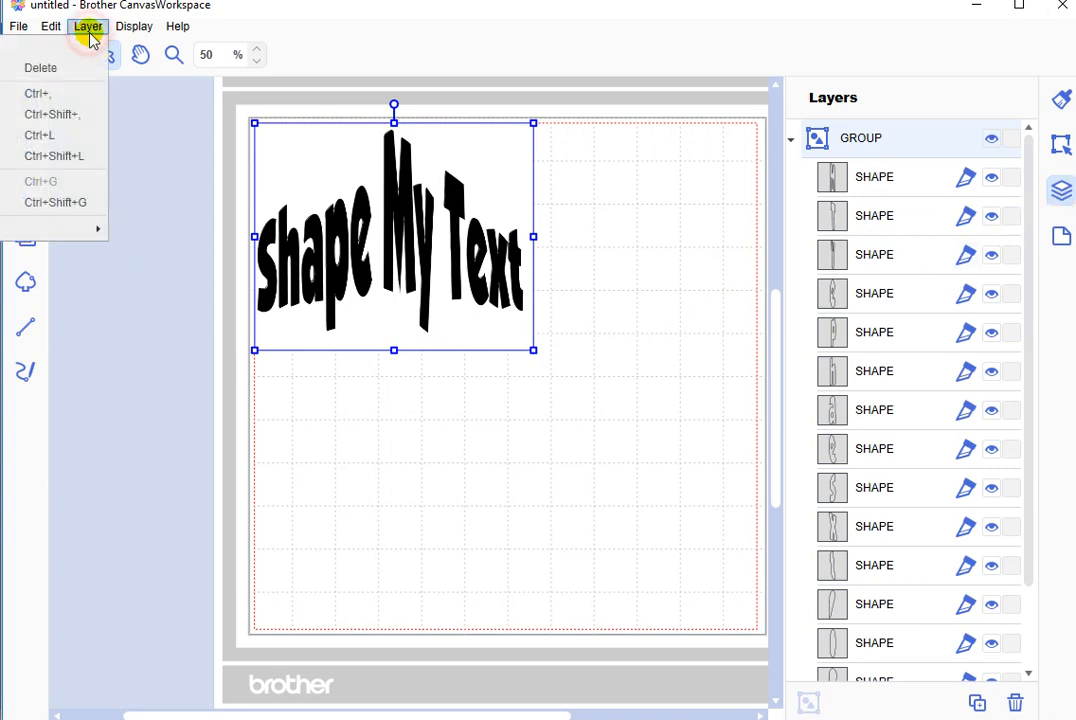
click(72, 205)
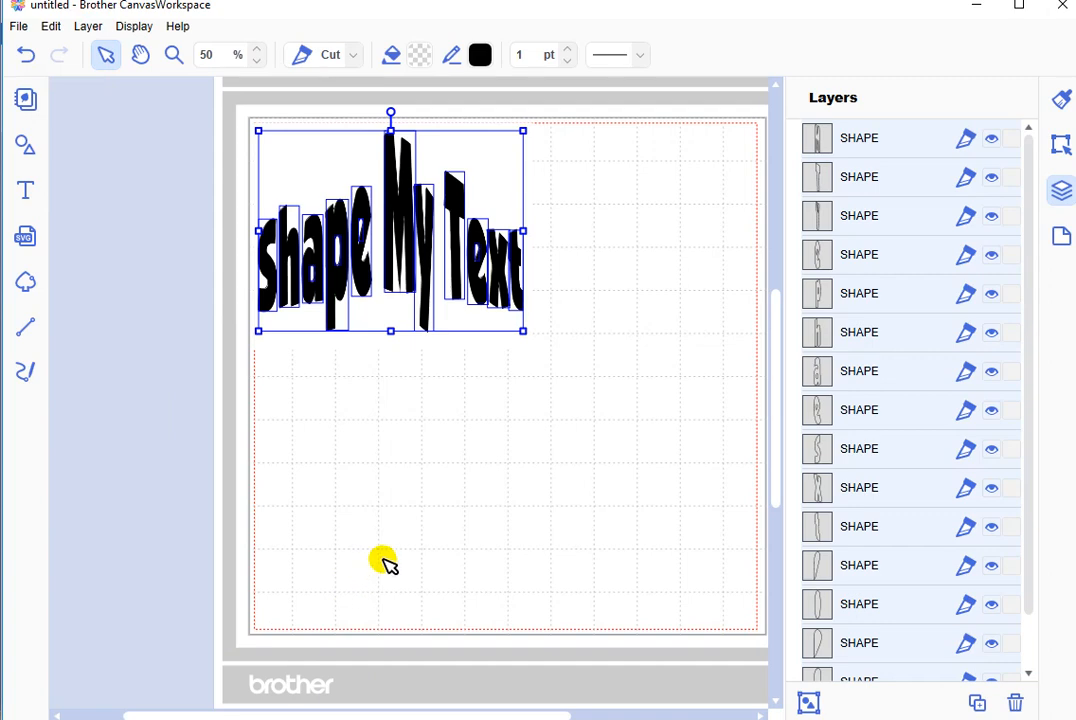
click(385, 562)
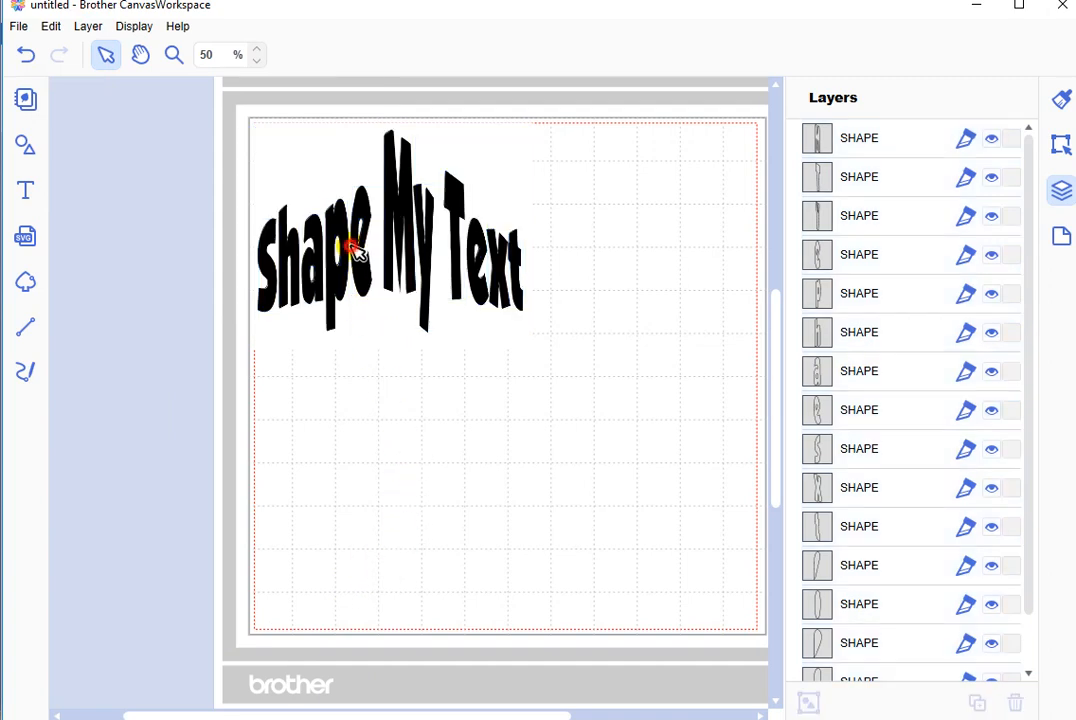
Step: Select all the traced letter outlines and move them off the black image to the lower part of the mat
drag(352, 245, 490, 388)
click(463, 451)
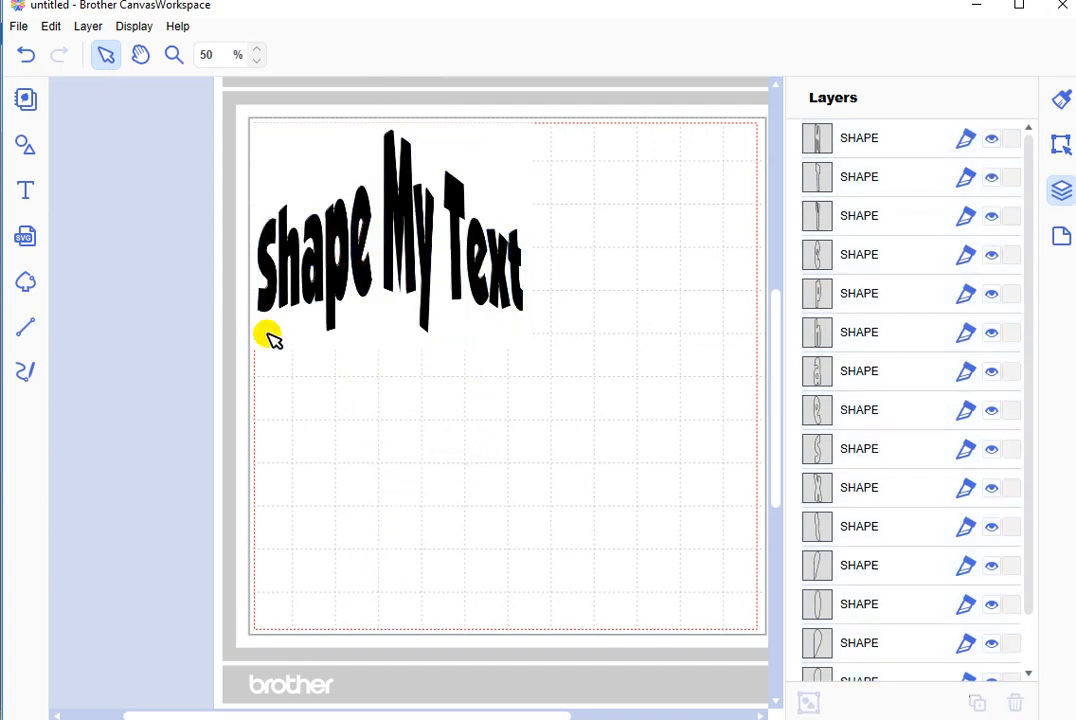
drag(156, 105, 615, 435)
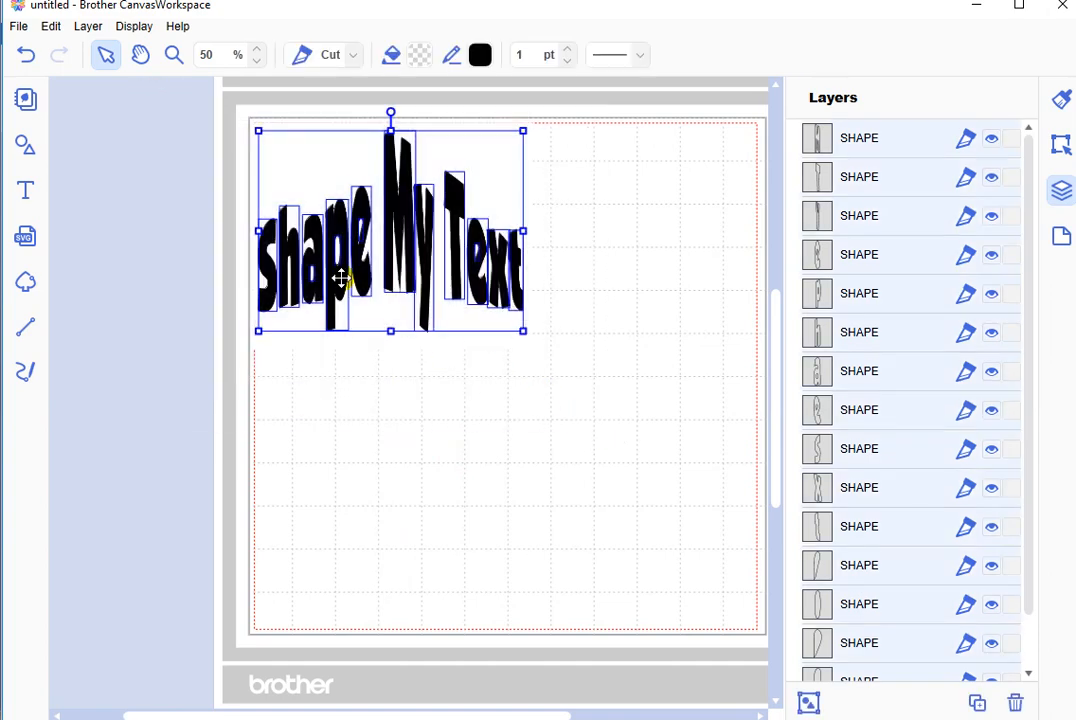
drag(341, 279, 584, 525)
drag(362, 603, 452, 501)
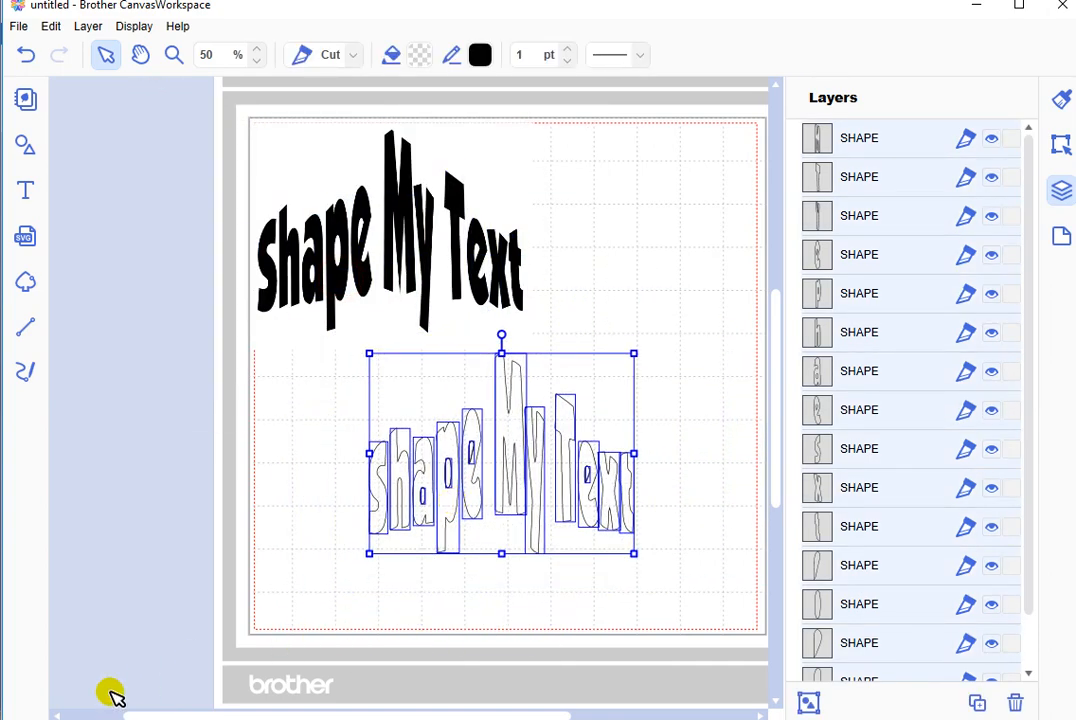
click(250, 525)
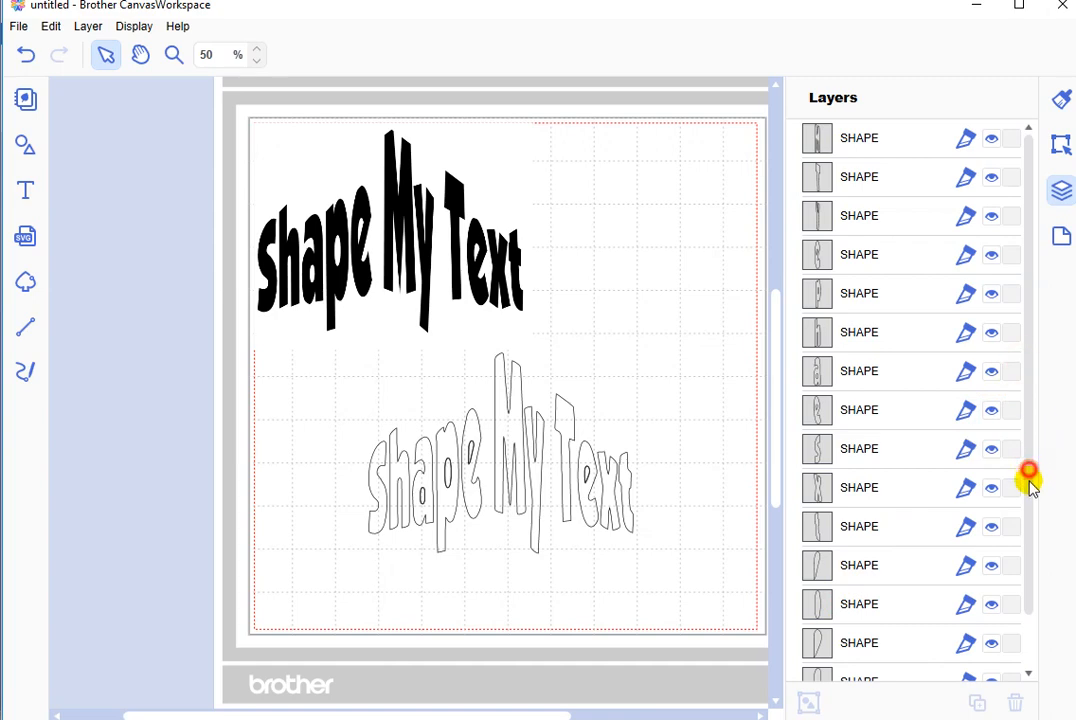
Step: Cut the original black Shape My Text image from the mat, leaving only the traced outlines
drag(1028, 480, 1023, 557)
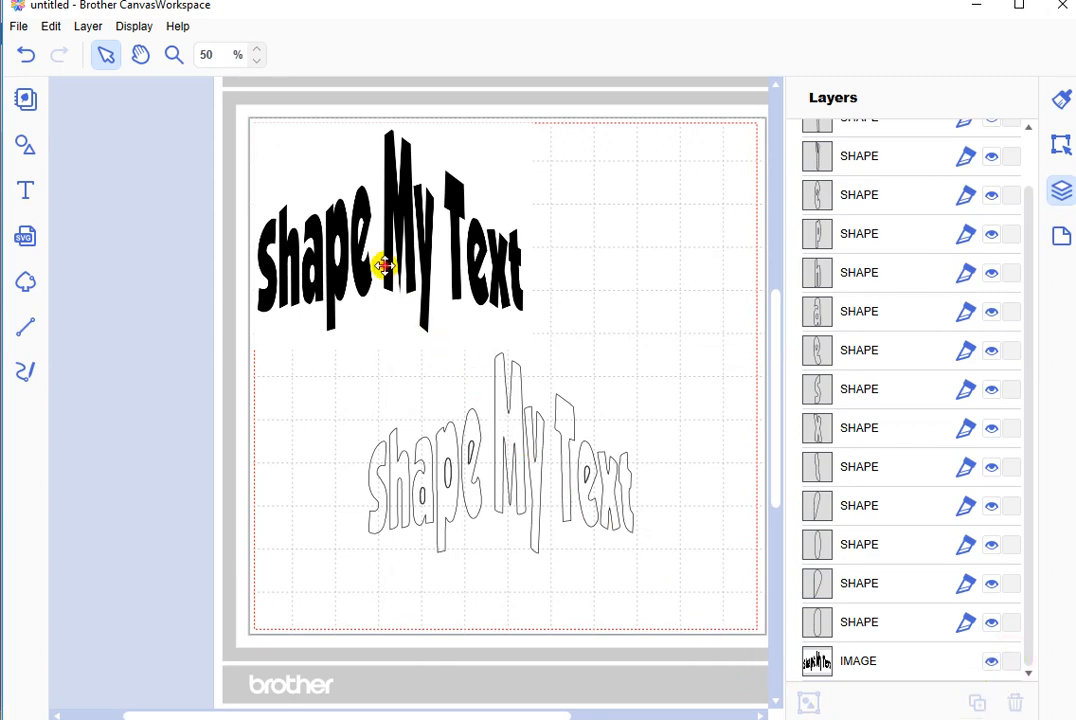
click(384, 265)
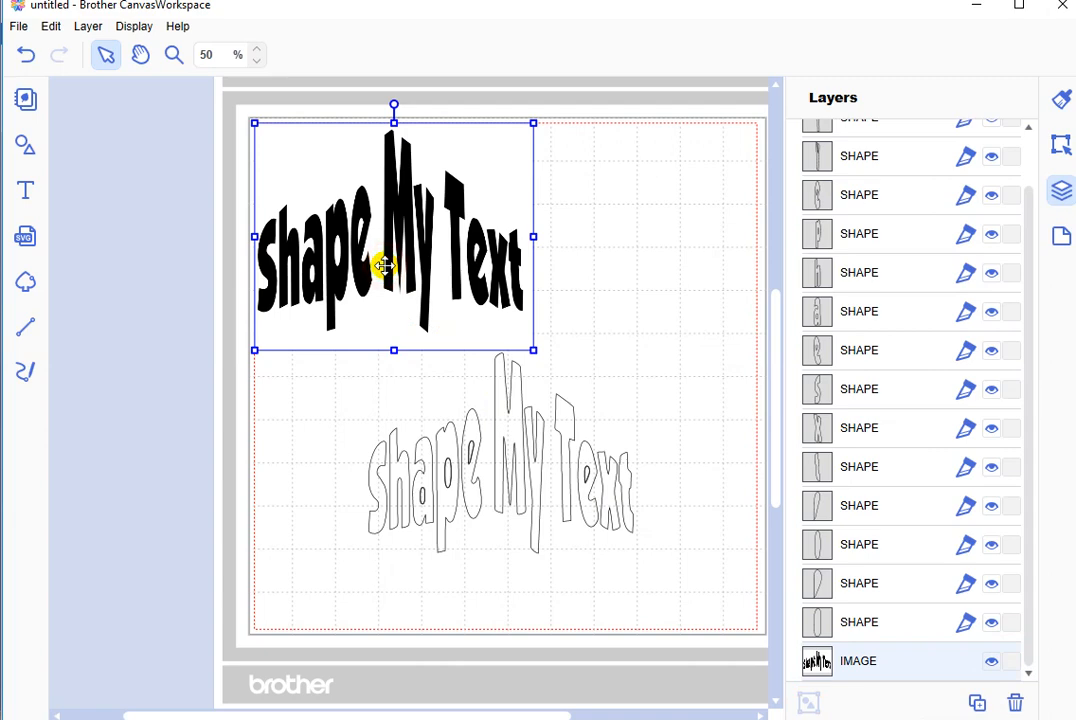
click(48, 27)
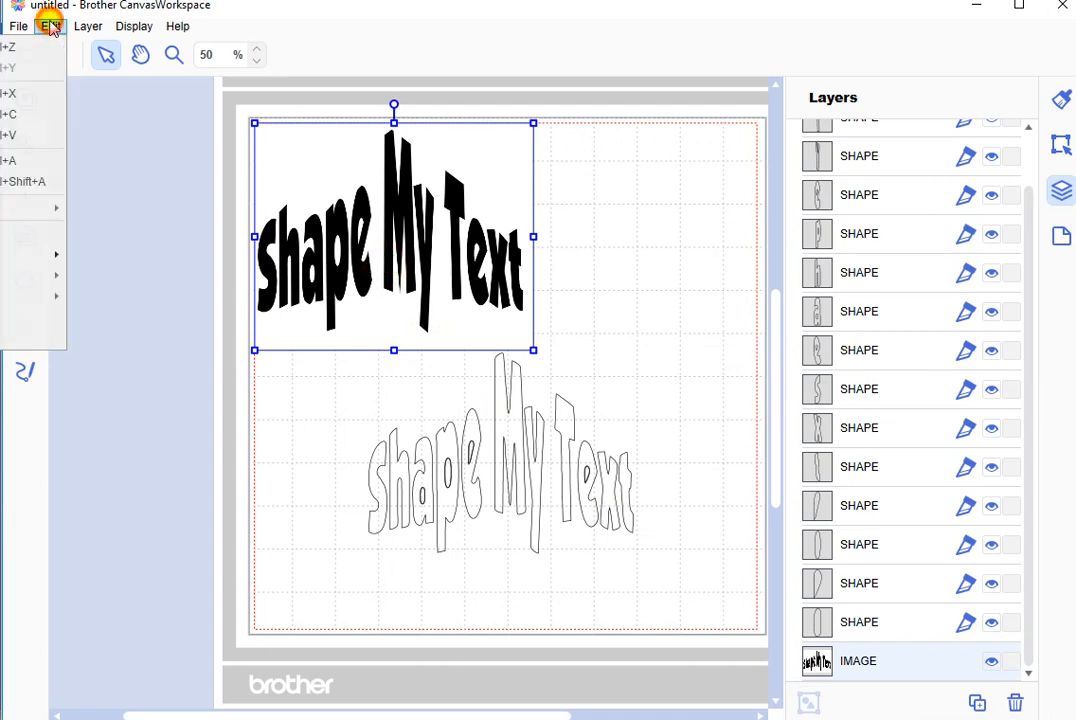
click(22, 92)
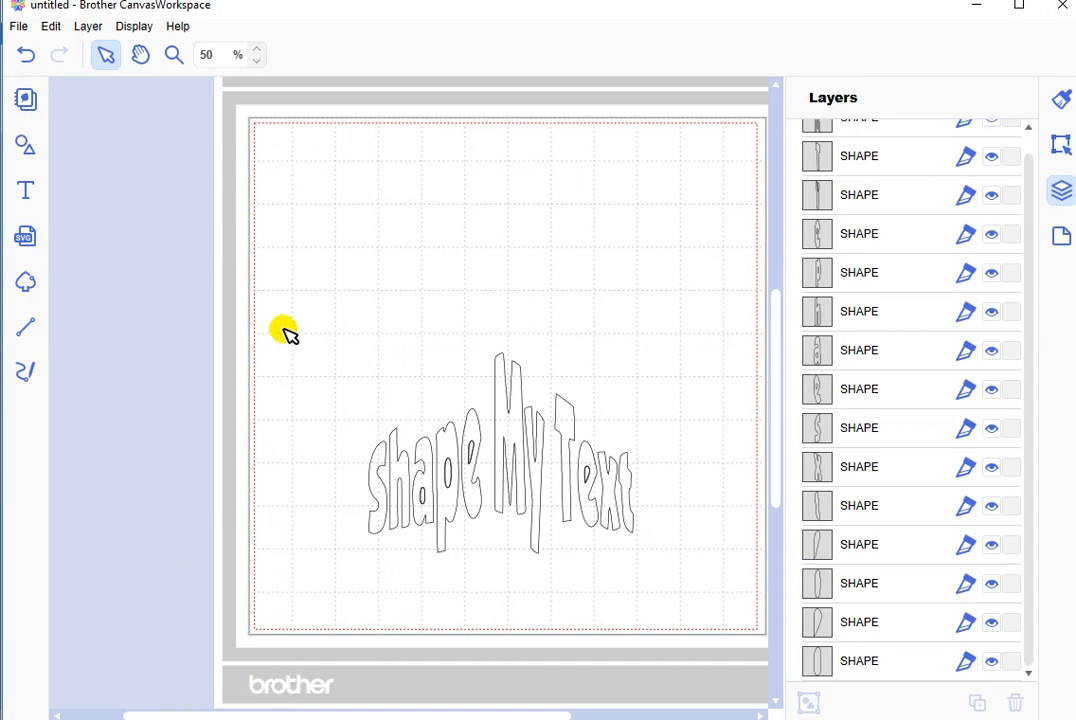
Step: Group all the letter outlines into one object and move the group to the upper middle of the mat
drag(295, 269, 726, 594)
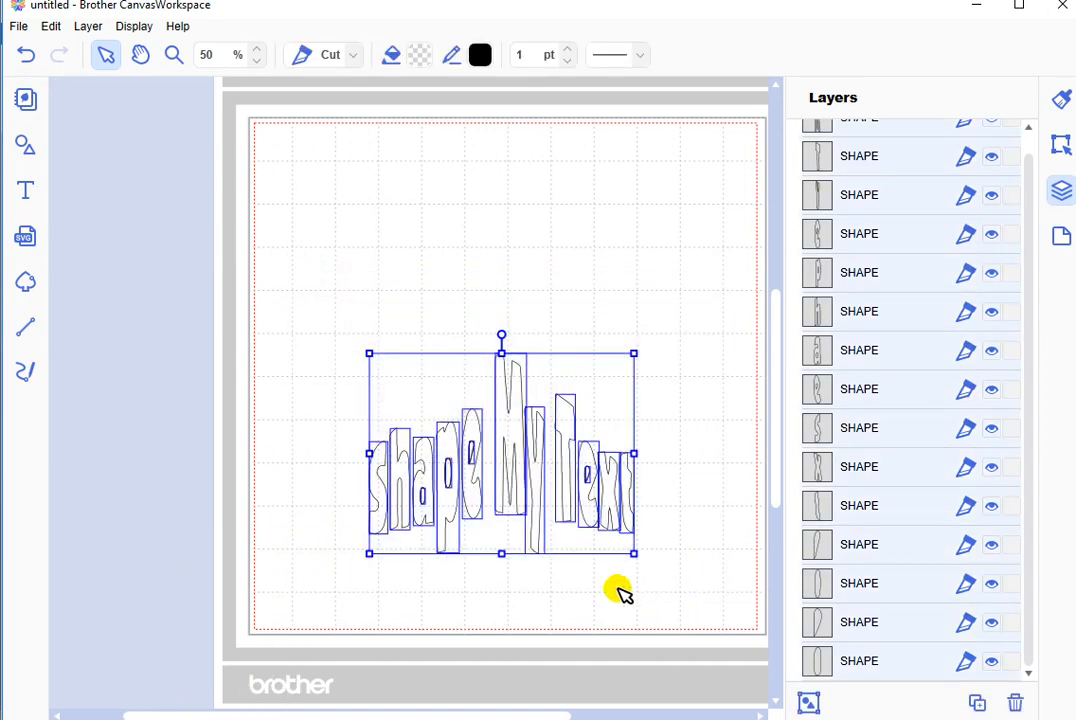
drag(506, 489, 468, 408)
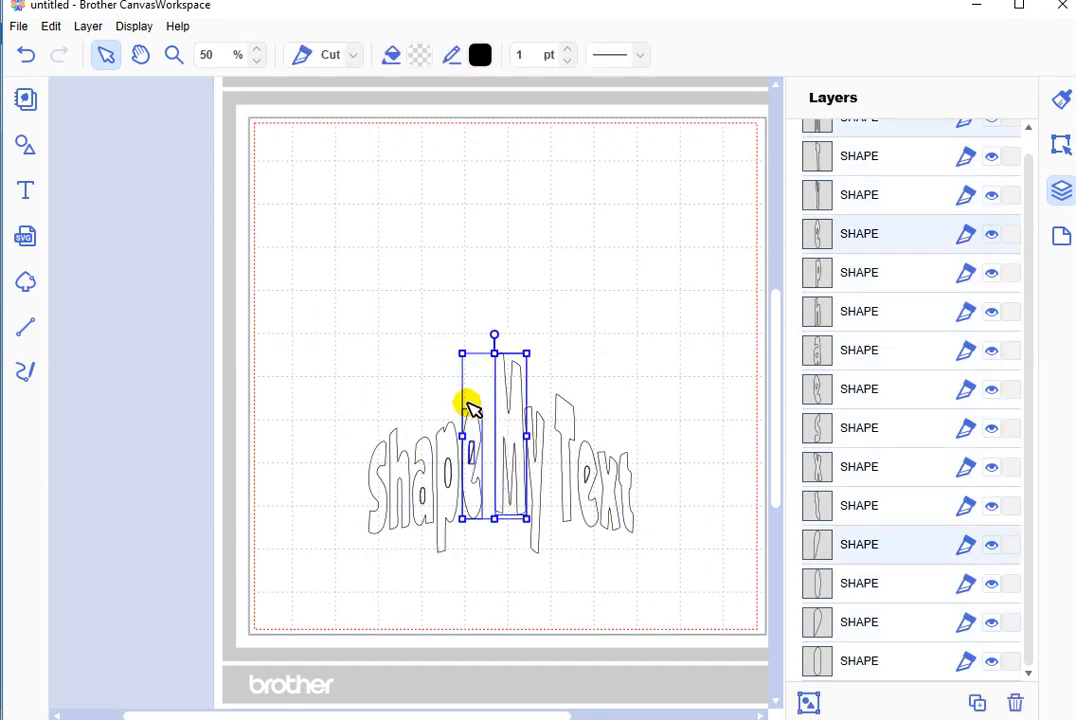
click(329, 327)
drag(326, 324, 725, 577)
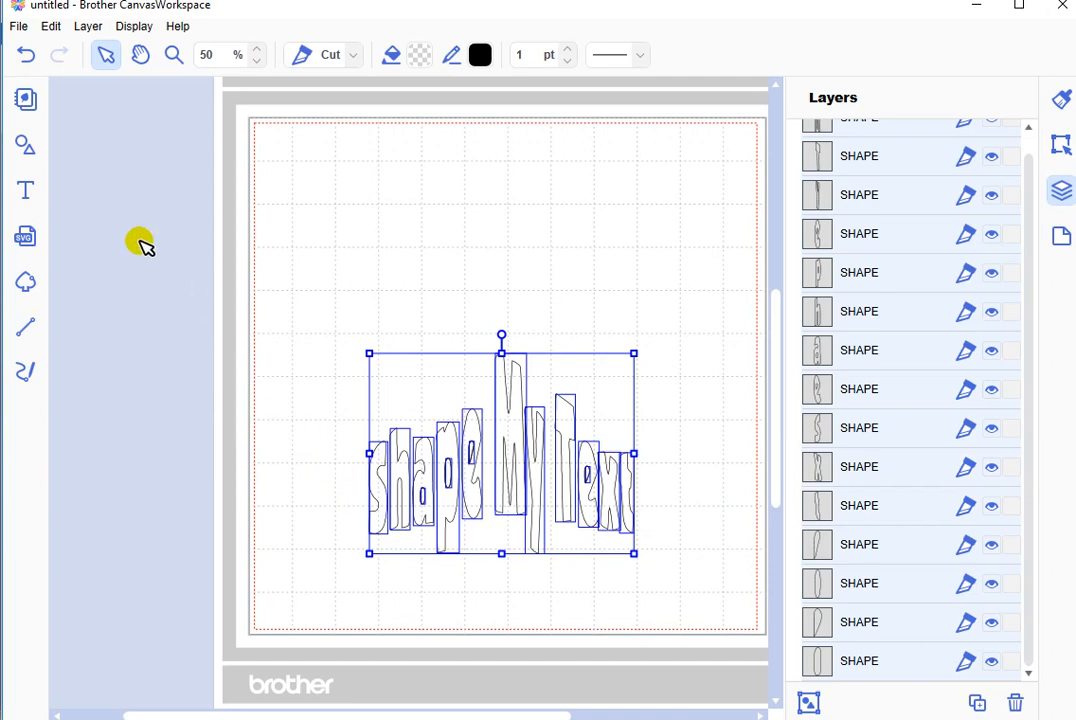
click(86, 28)
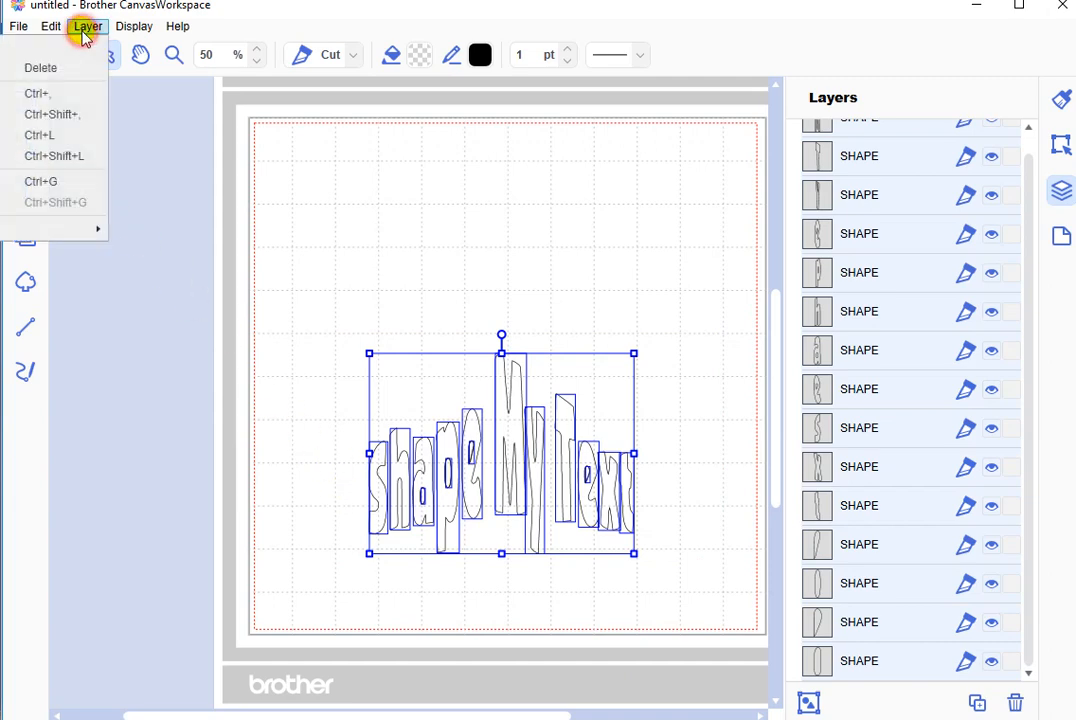
click(60, 182)
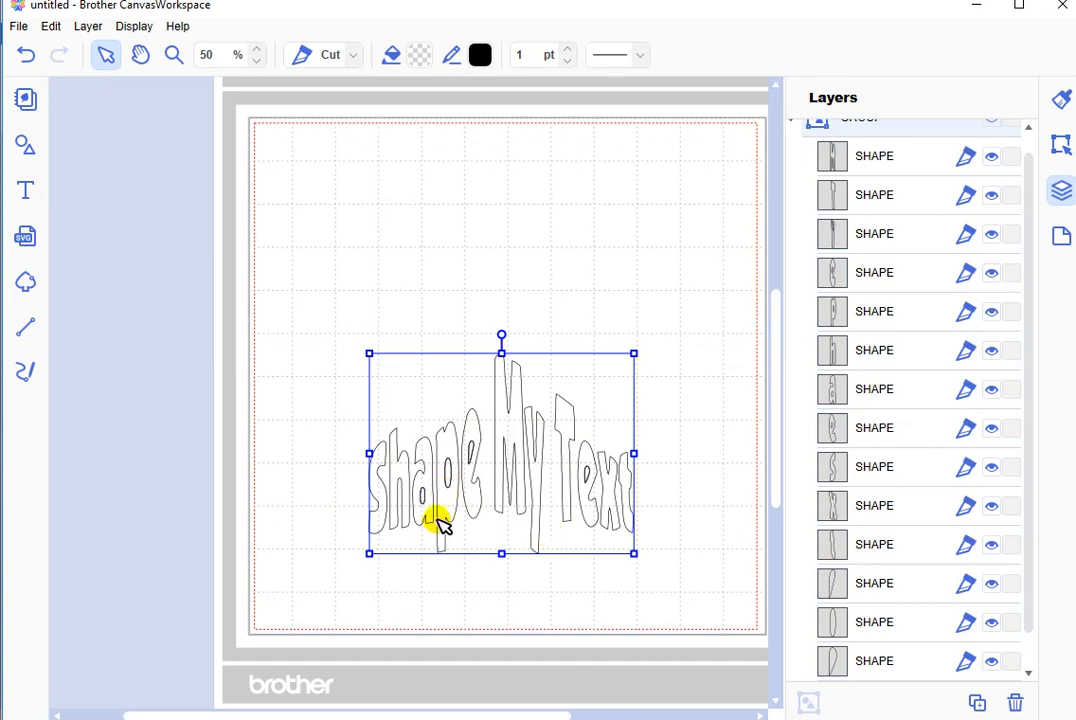
drag(440, 512, 390, 328)
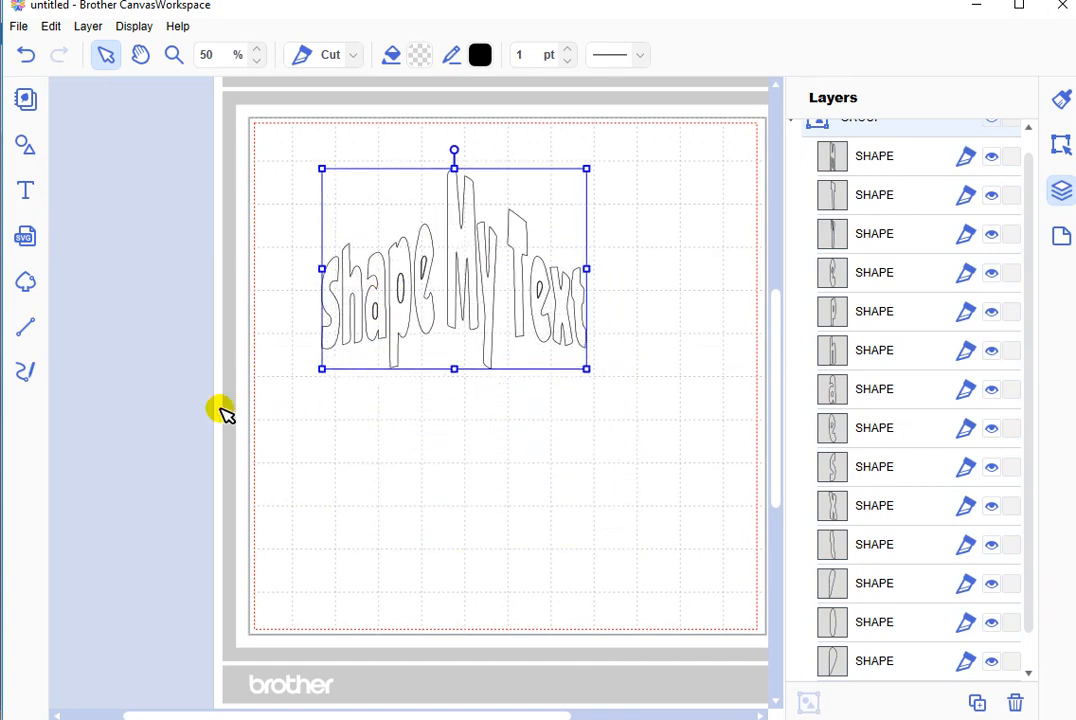
Step: Open the file commands for the traced text design
click(17, 27)
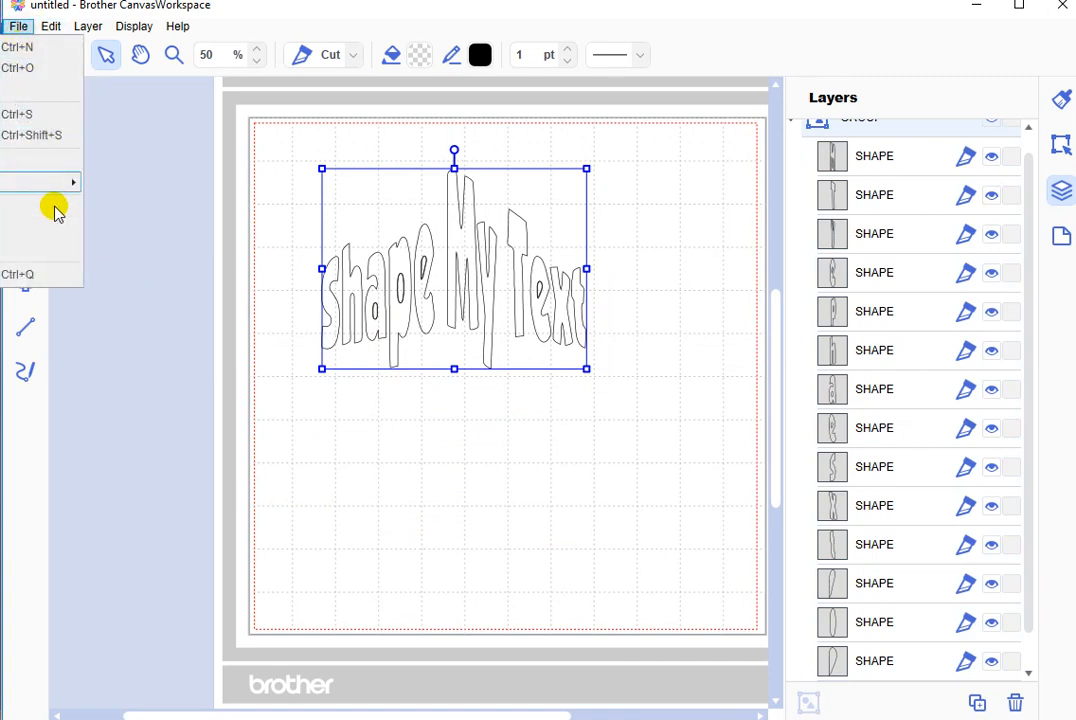